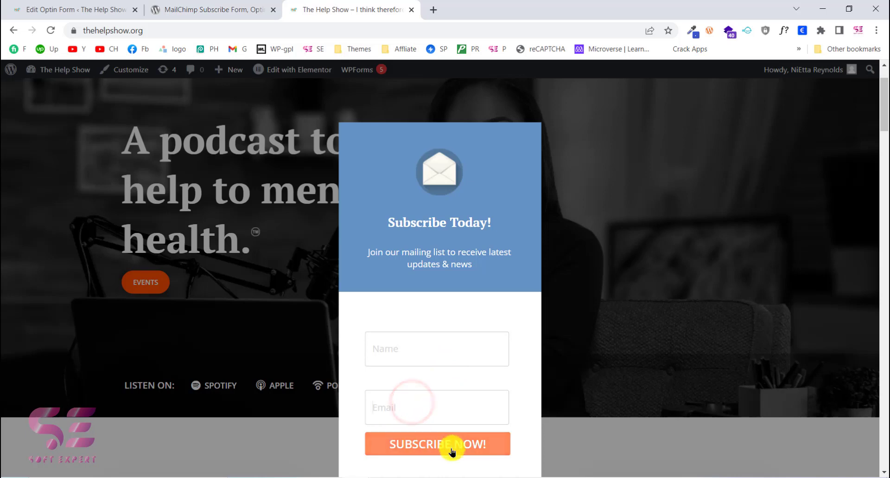
# Step: Try the subscription popup's Name field with the sample text "Test" and clear the entry
pyautogui.scroll(-1, 420, 318)
pyautogui.click(429, 305)
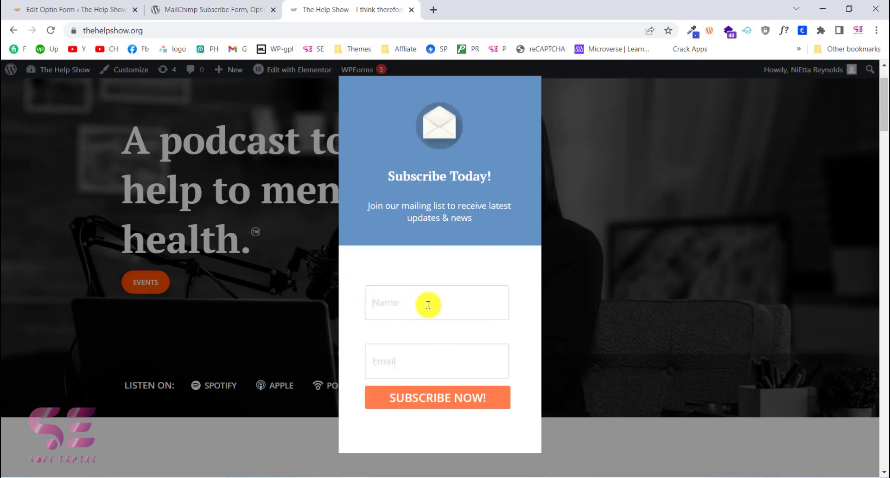
pyautogui.write('Test')
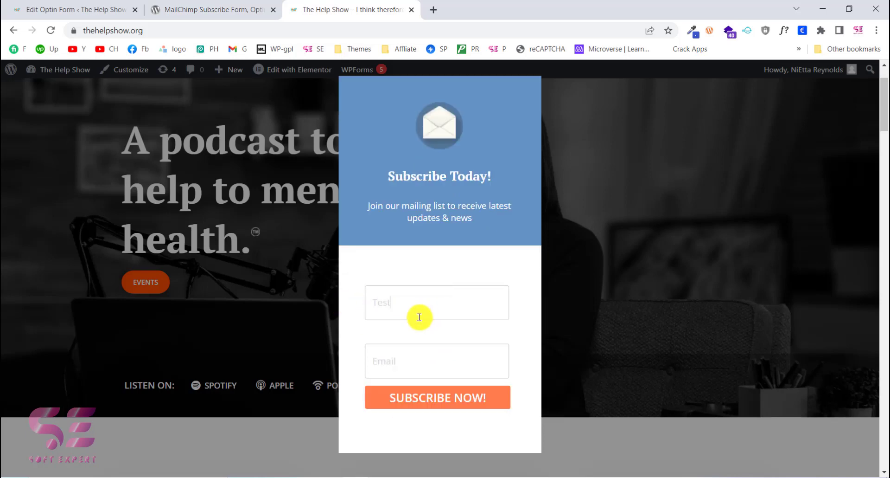
pyautogui.click(411, 361)
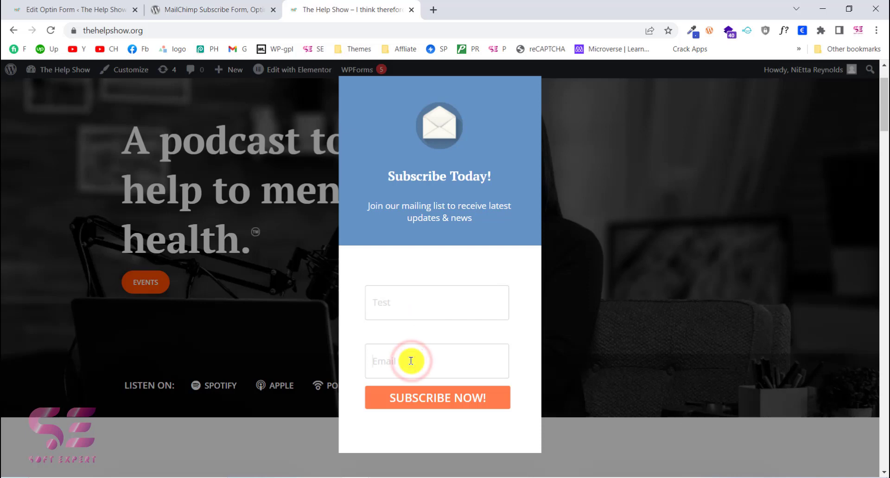
pyautogui.doubleClick(371, 310)
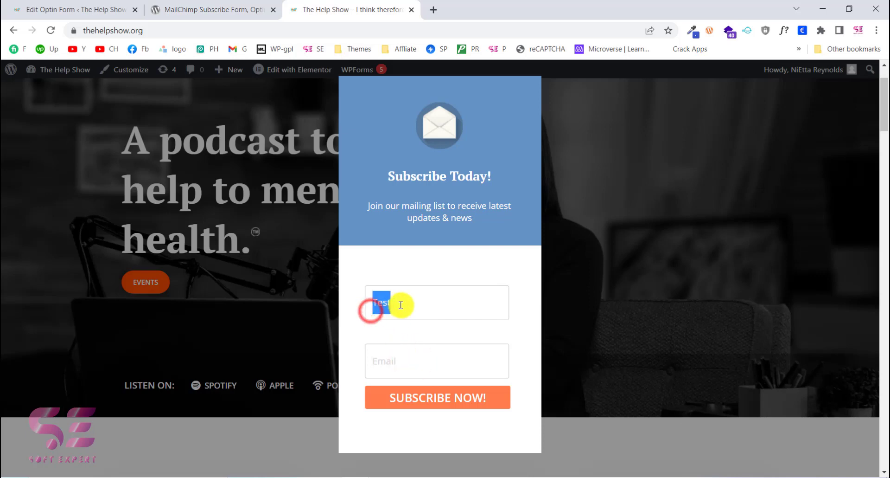
pyautogui.press('BackSpace')
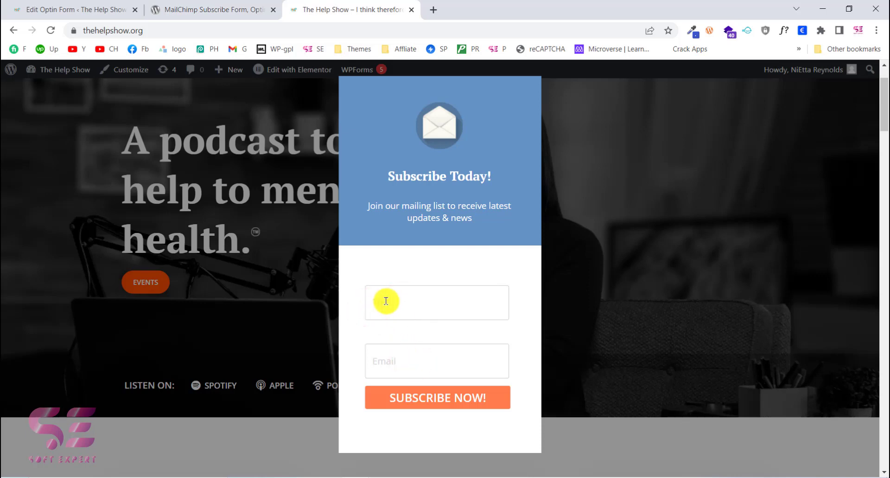
# Step: Close the website preview and dismiss the text colour picker in the optin form editor
pyautogui.hotkey('ctrl', 'w')
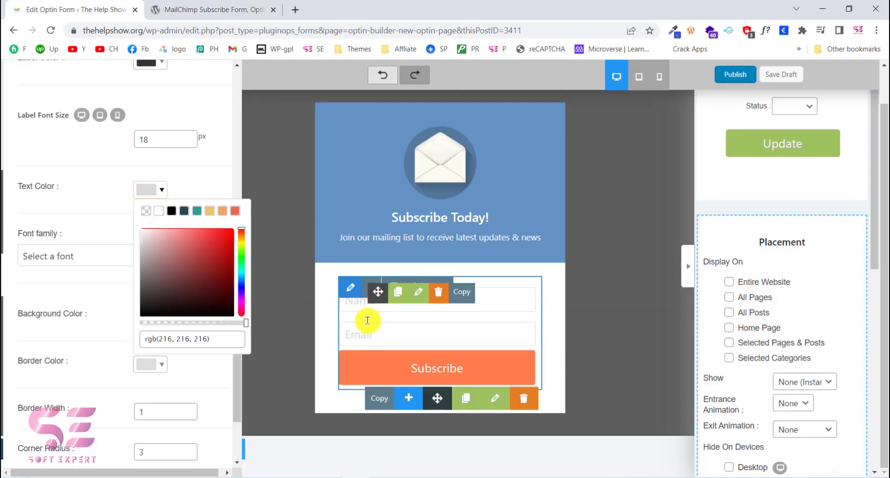
pyautogui.click(99, 209)
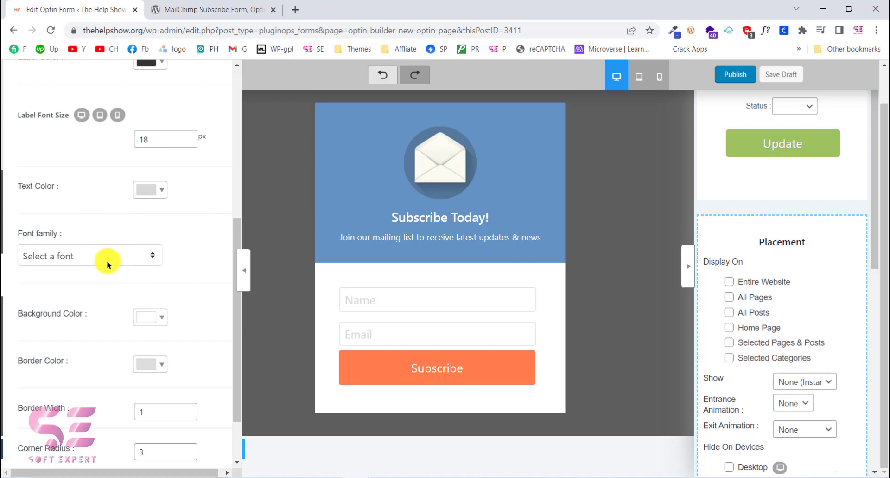
pyautogui.scroll(-2, 144, 343)
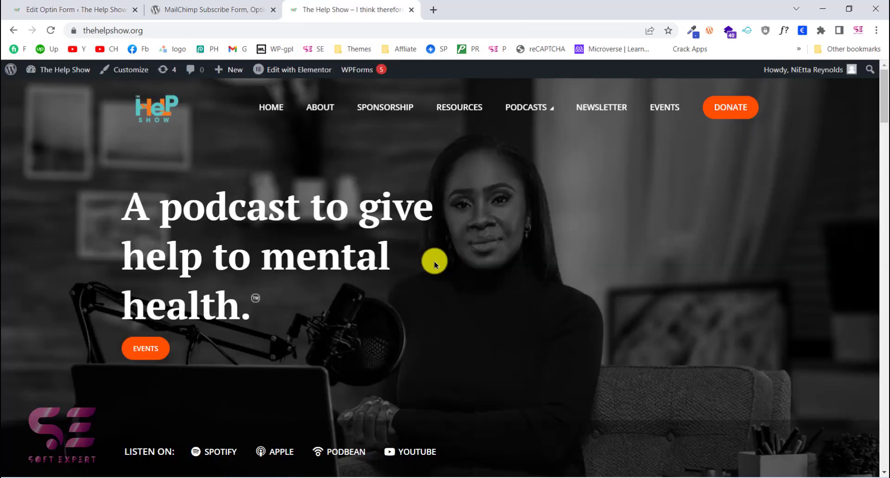
# Step: Examine the subscription popup on the site's home page, from its heading to the subscribe button
pyautogui.scroll(-3, 433, 261)
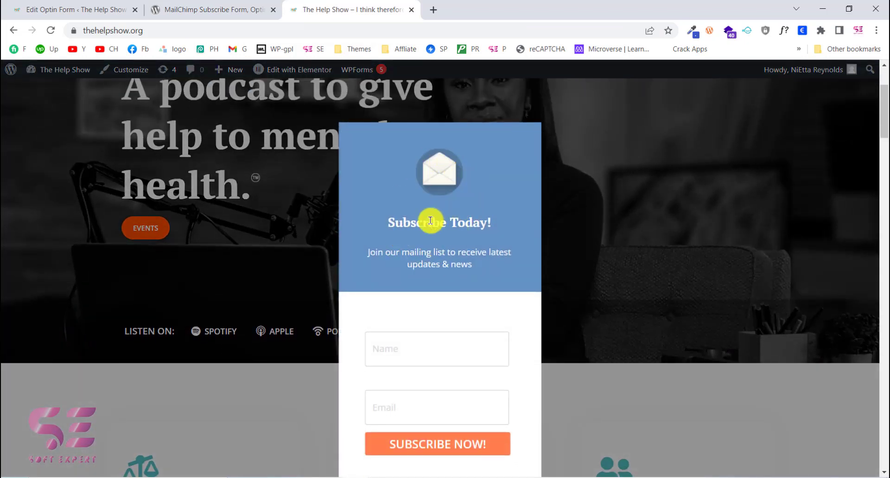
pyautogui.moveTo(389, 221); pyautogui.dragTo(472, 223)
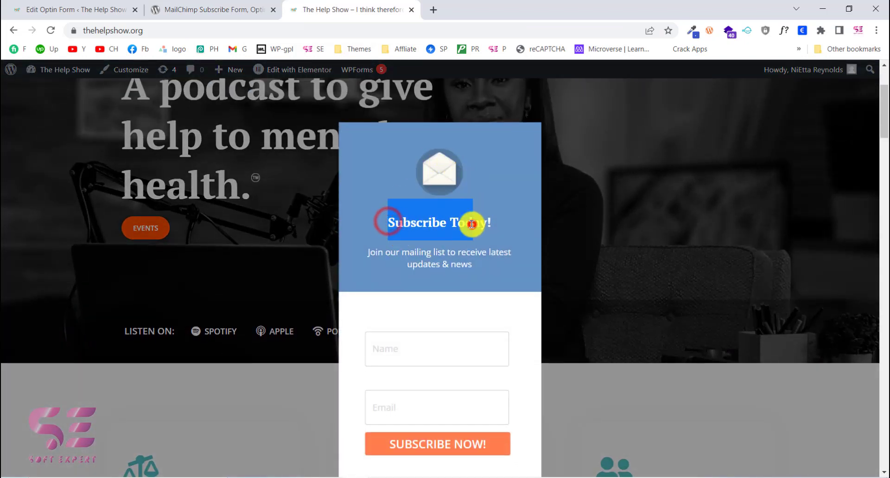
pyautogui.click(473, 223)
pyautogui.scroll(-2, 435, 343)
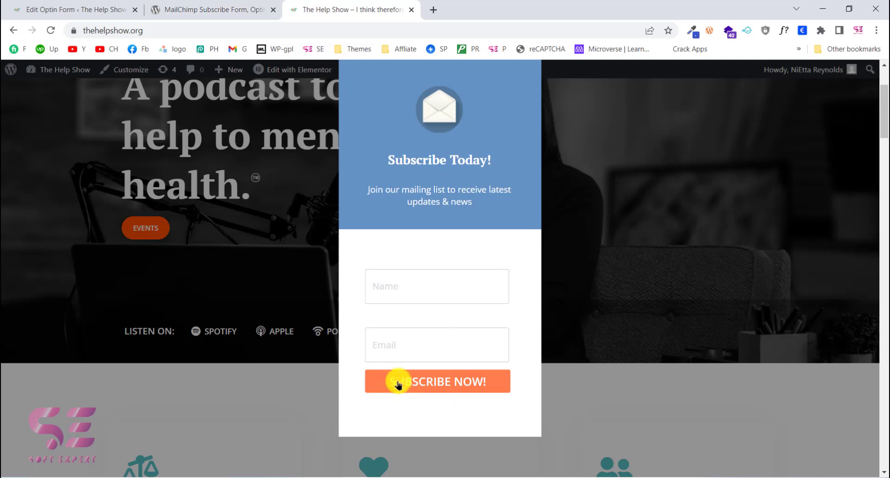
pyautogui.scroll(1, 427, 251)
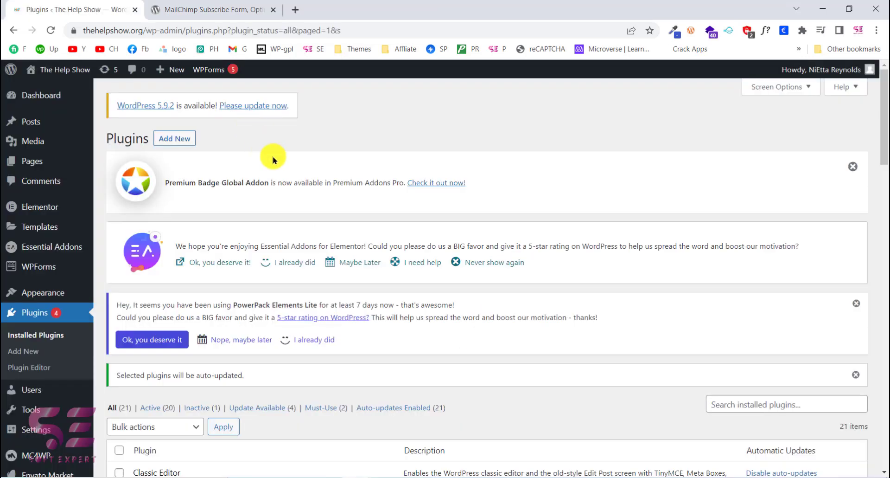
# Step: Copy the plugin title "MailChimp Subscribe Form, Optin Builder, PopUp Builder, Form Builder" from its WordPress.org page
pyautogui.click(216, 9)
pyautogui.scroll(-3, 255, 218)
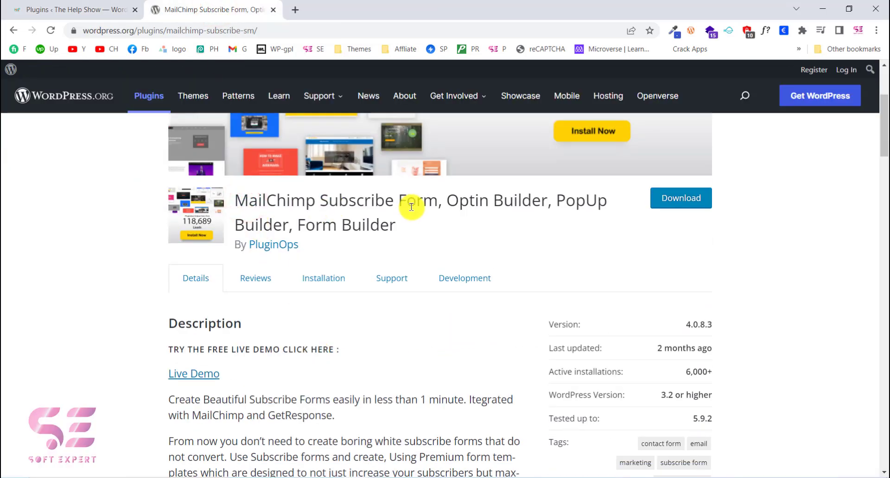
pyautogui.moveTo(443, 202); pyautogui.dragTo(529, 203)
pyautogui.click(530, 204)
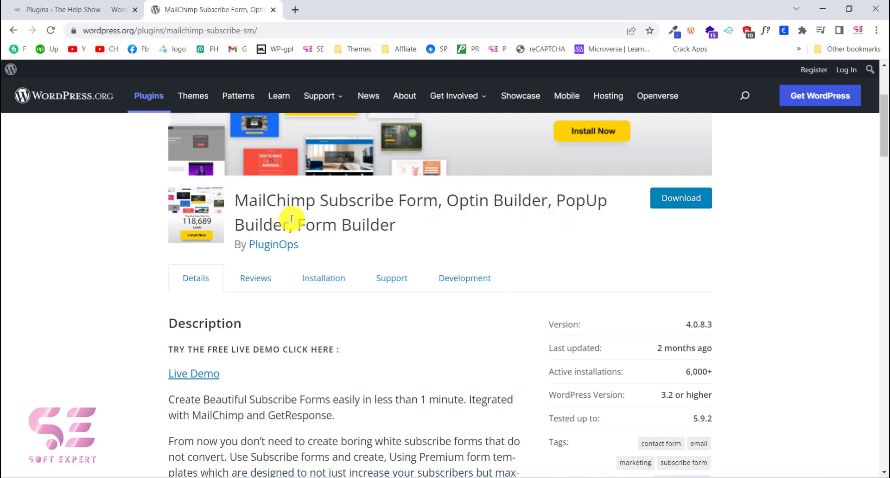
pyautogui.moveTo(238, 199)
pyautogui.mouseDown()
pyautogui.moveTo(391, 222)
pyautogui.moveTo(238, 196)
pyautogui.mouseUp()
pyautogui.click(394, 223)
pyautogui.rightClick(238, 196)
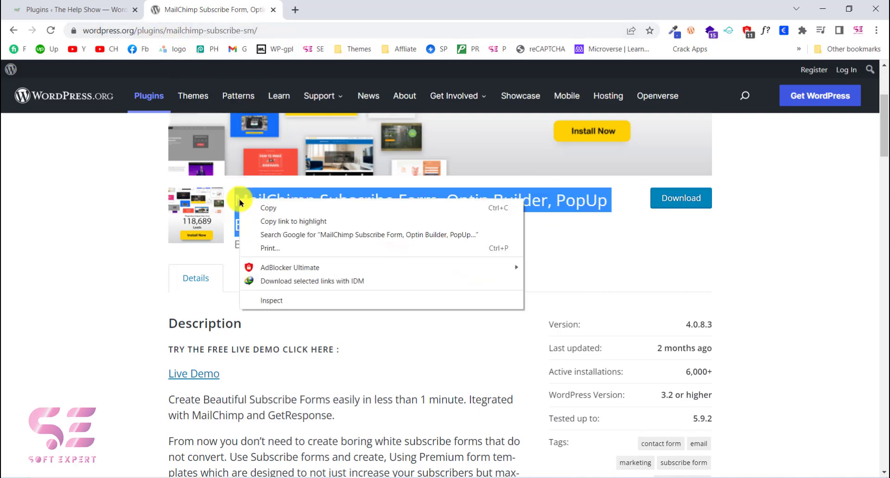
pyautogui.click(250, 208)
# Step: Search for the copied plugin title among the new plugins available in the site's WordPress admin
pyautogui.click(93, 9)
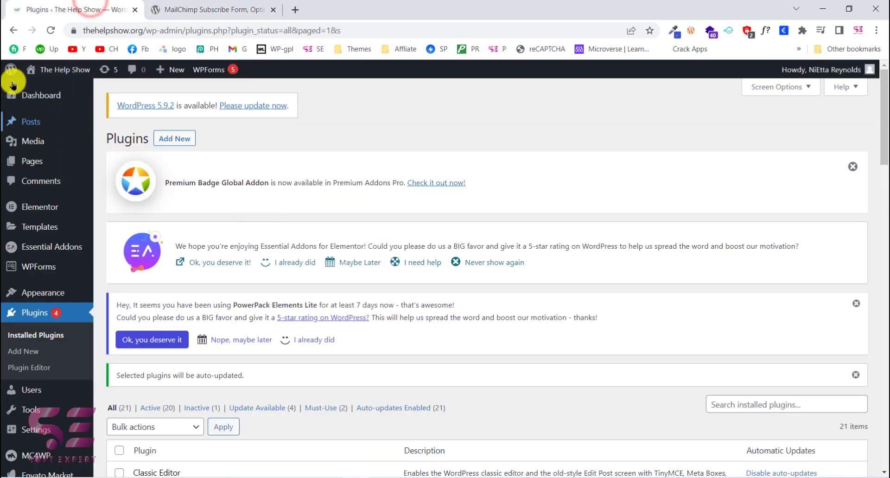
pyautogui.click(32, 355)
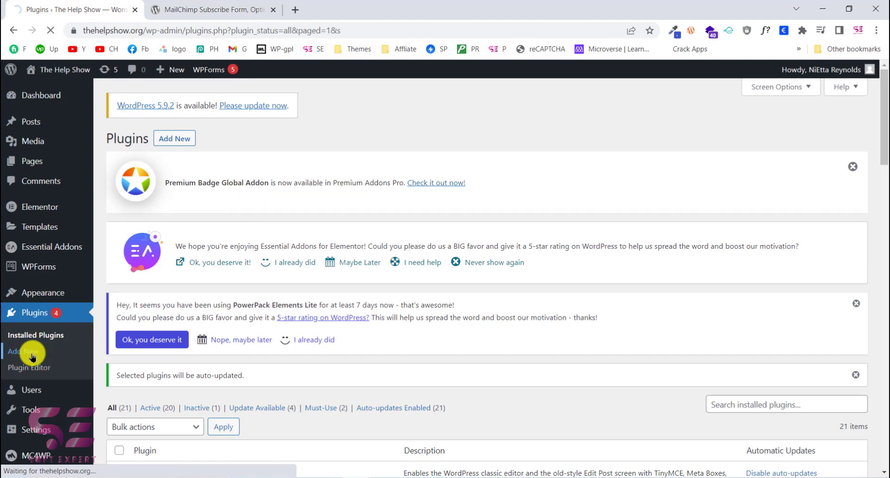
pyautogui.click(731, 378)
pyautogui.hotkey('ctrl', 'v')
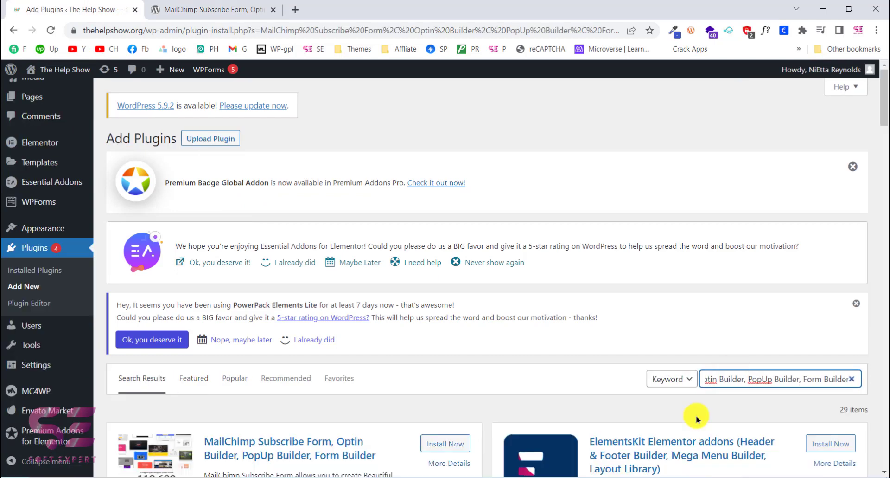
# Step: Install and activate the plugin "MailChimp Subscribe Form, Optin Builder, PopUp Builder, Form Builder"
pyautogui.scroll(-4, 697, 419)
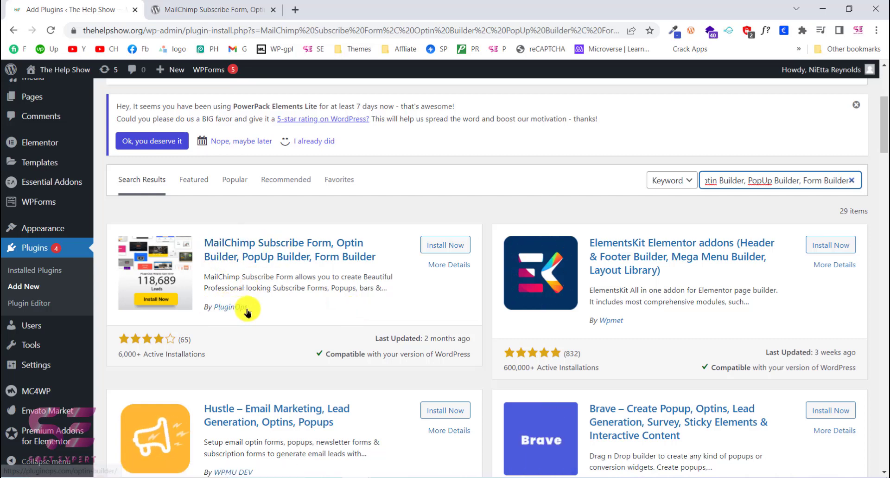
pyautogui.click(440, 246)
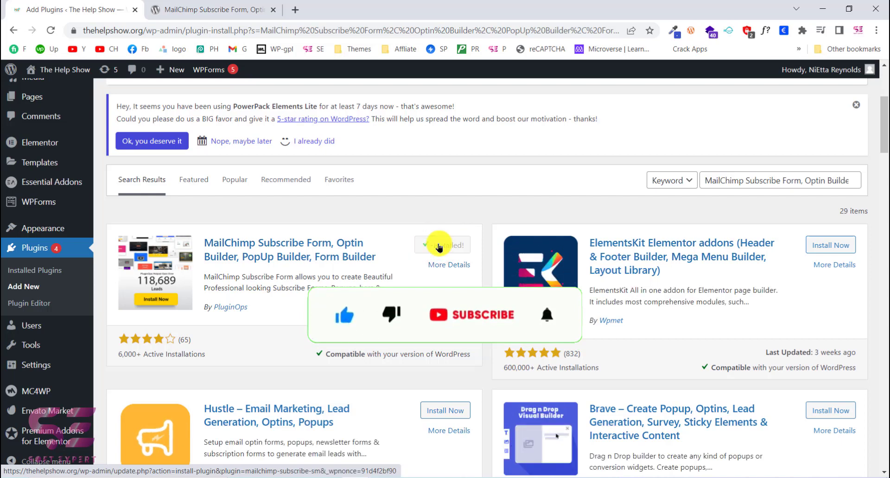
pyautogui.click(439, 246)
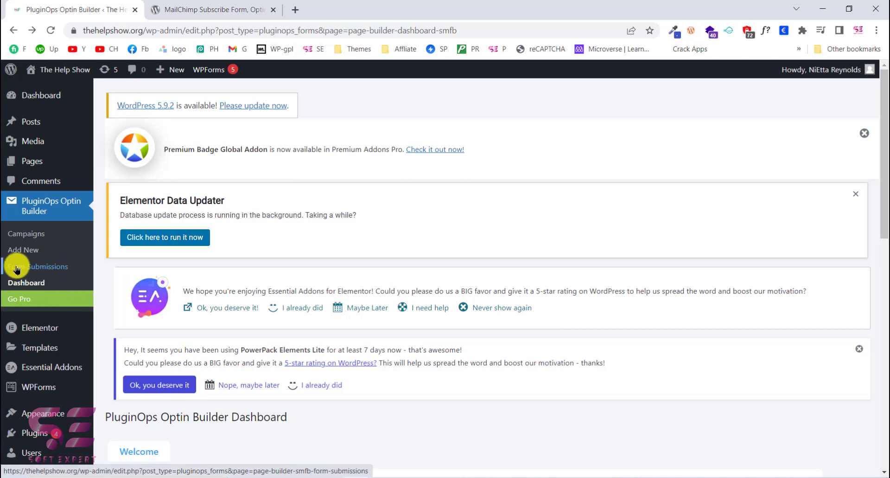
# Step: Create a new PopUp campaign in PluginOps Optin Builder with the blue and white "Subscribe Today!" envelope template
pyautogui.click(38, 252)
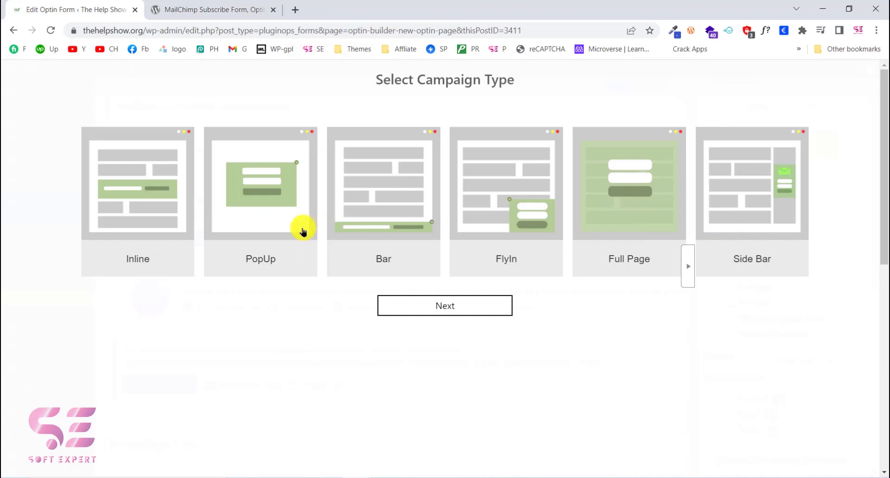
pyautogui.click(267, 218)
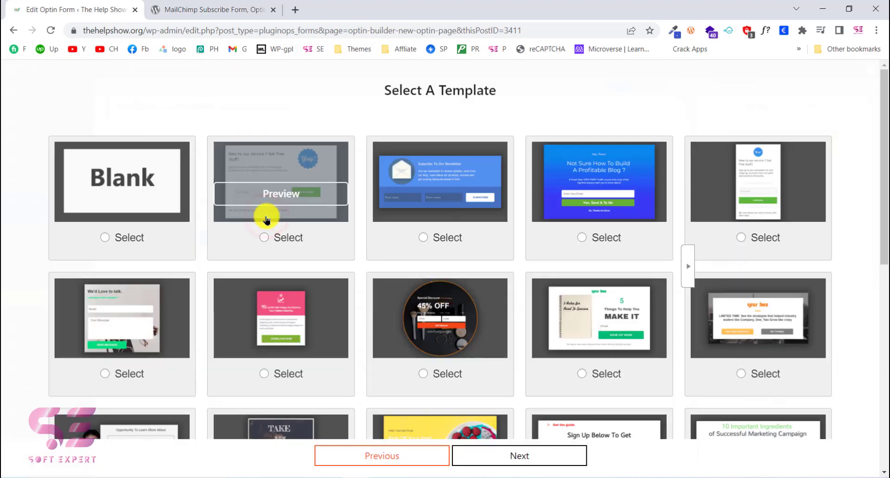
pyautogui.scroll(-1, 301, 232)
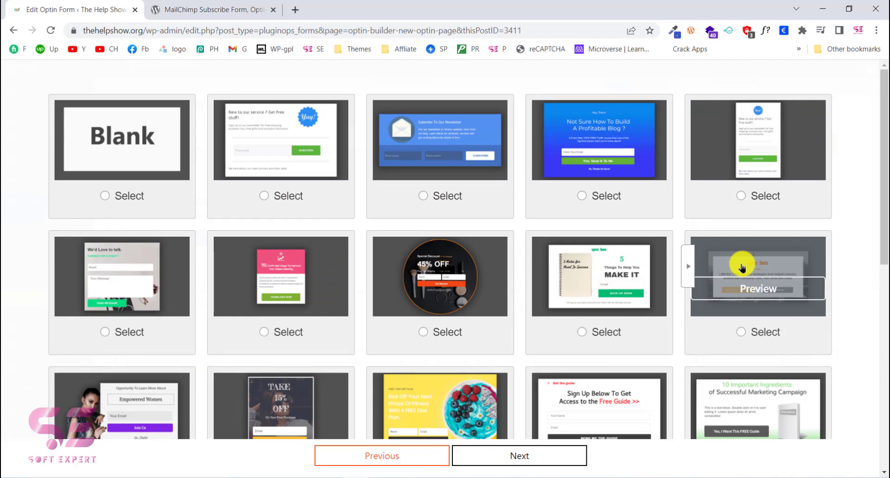
pyautogui.scroll(-6, 742, 268)
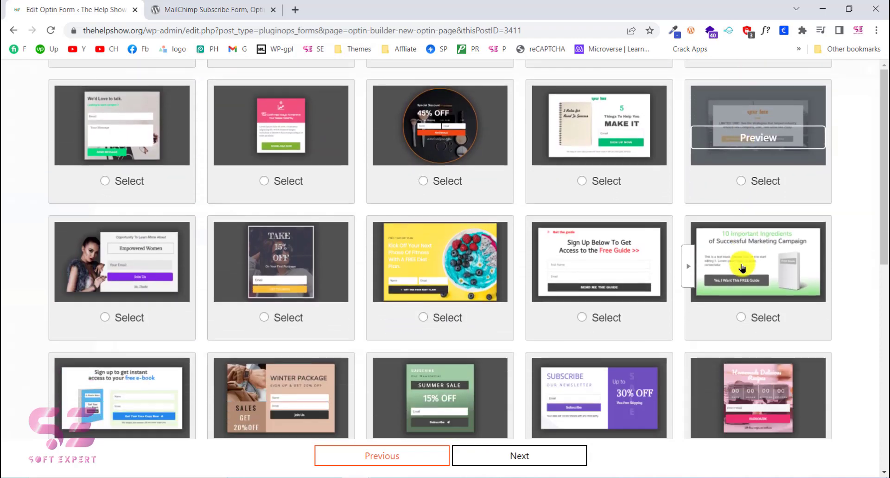
pyautogui.scroll(-5, 742, 268)
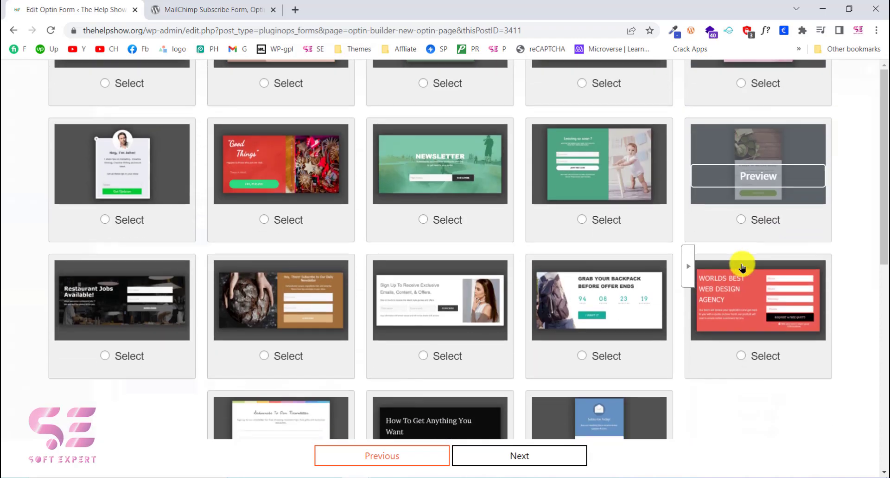
pyautogui.scroll(-2, 743, 268)
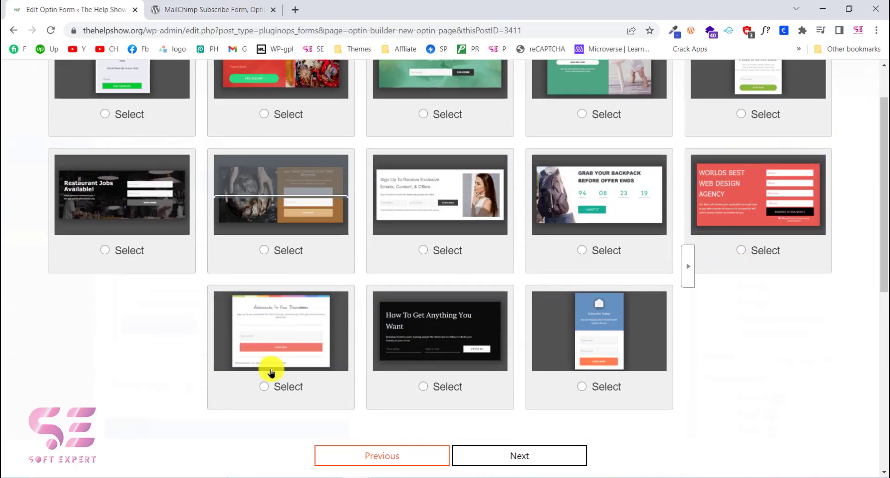
pyautogui.click(264, 386)
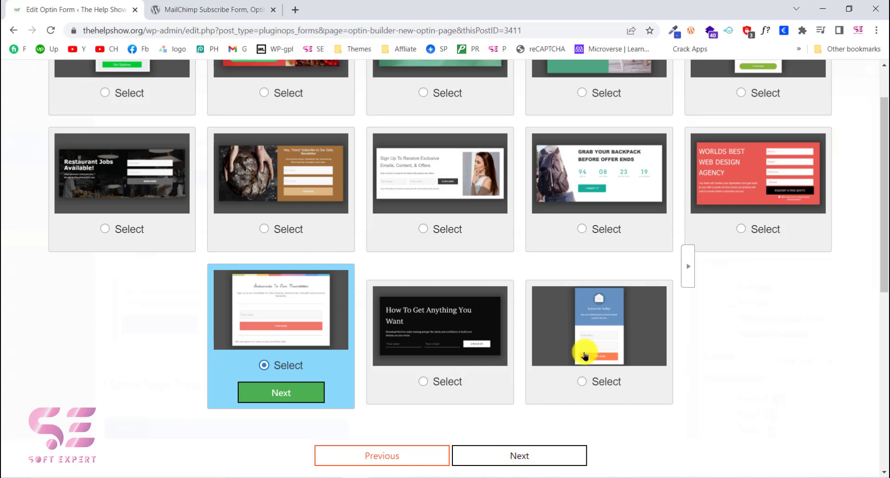
pyautogui.click(583, 388)
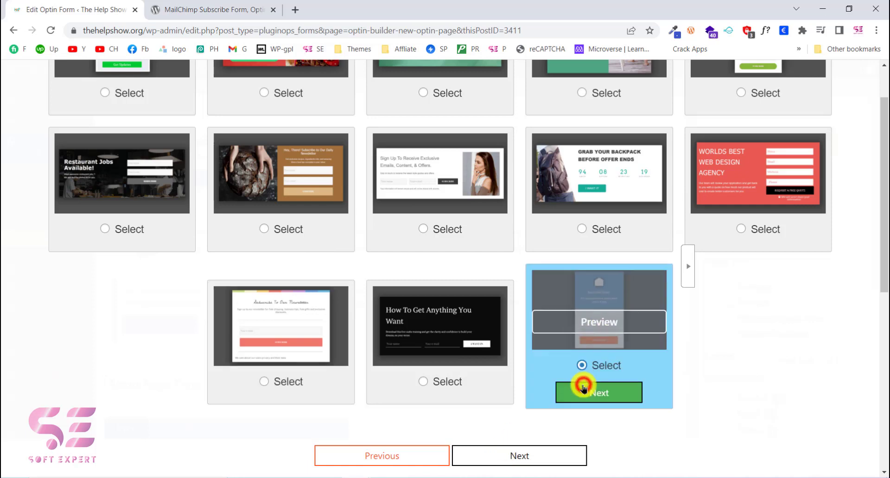
pyautogui.click(505, 456)
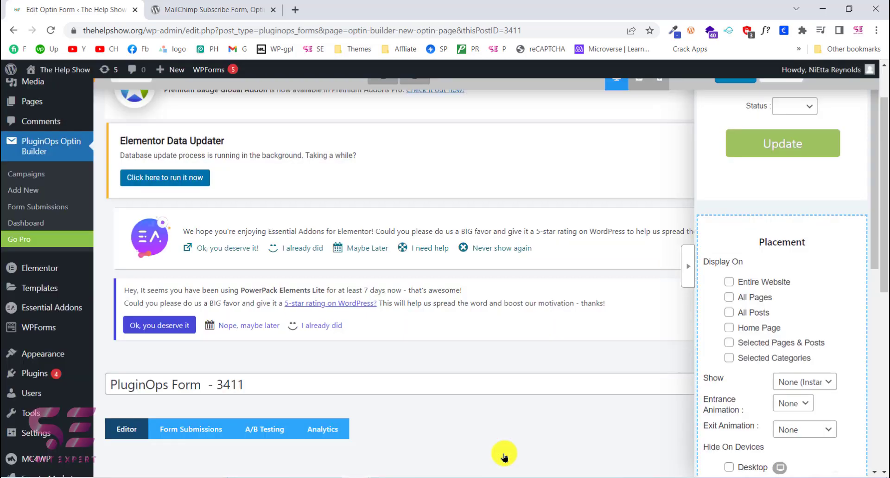
# Step: Rename the form as "Newsletter" and open it in the editor
pyautogui.scroll(-4, 505, 456)
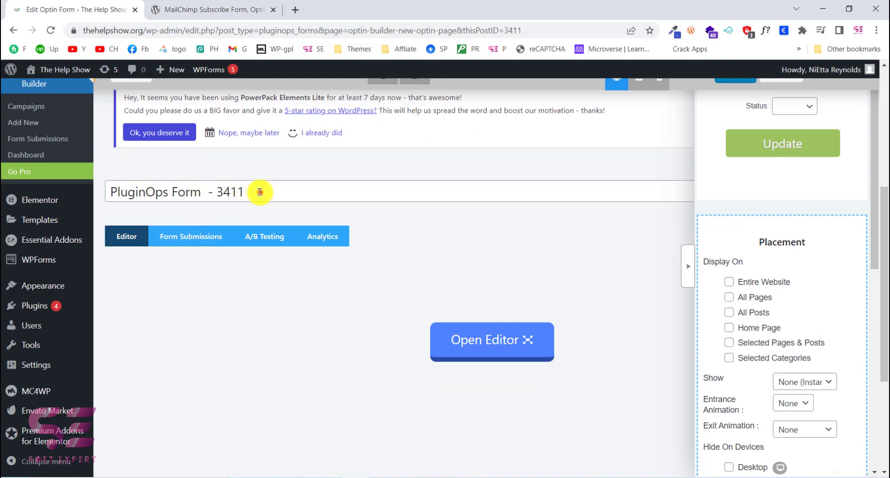
pyautogui.moveTo(260, 192); pyautogui.dragTo(91, 194)
pyautogui.write('News')
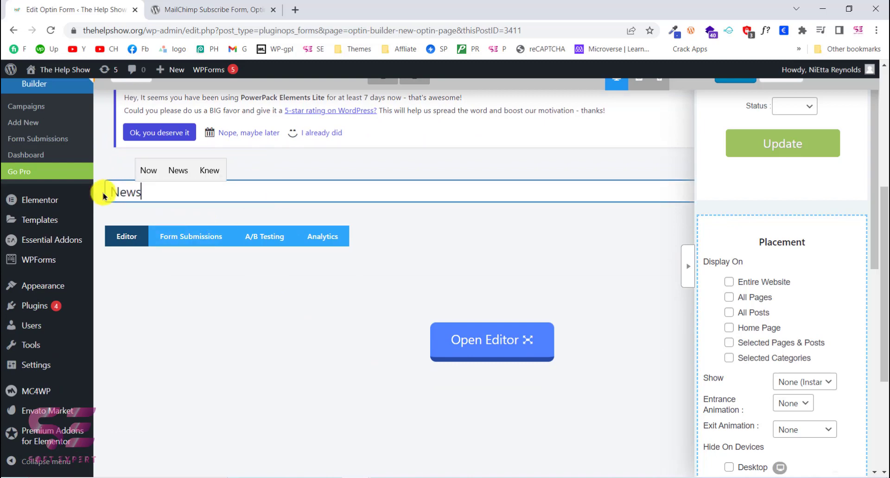
pyautogui.click(166, 169)
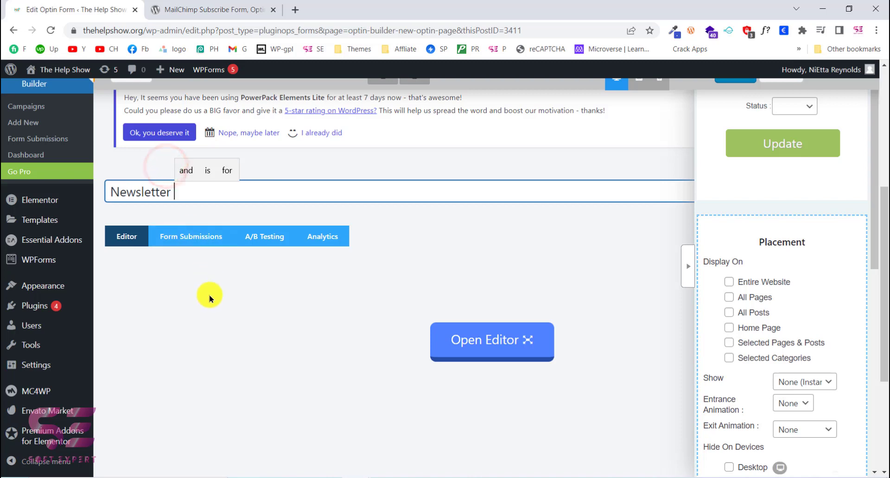
pyautogui.scroll(-2, 208, 294)
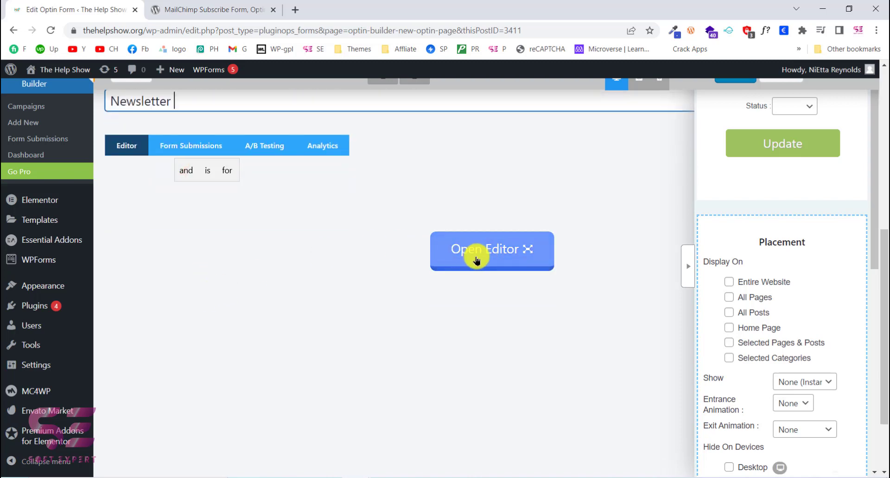
pyautogui.click(493, 259)
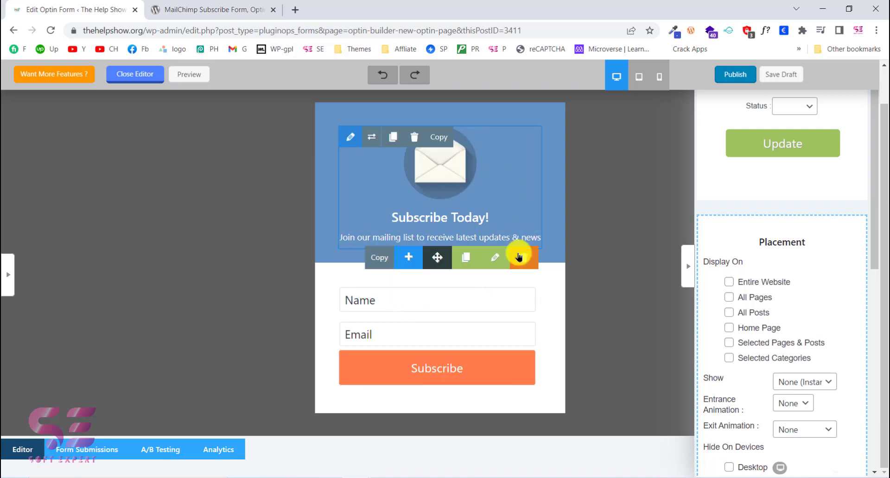
# Step: Examine the settings of the envelope image, the "Subscribe Today!" heading code and the mailing-list subtitle code in the popup
pyautogui.click(448, 170)
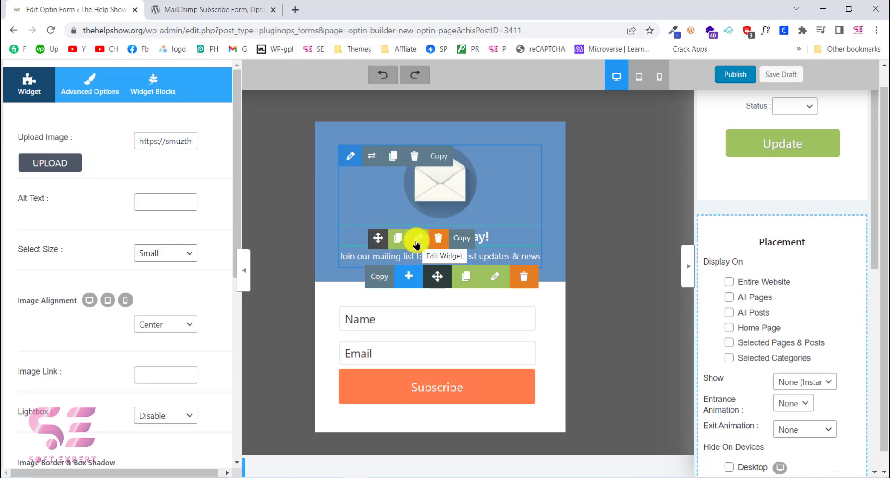
pyautogui.click(423, 241)
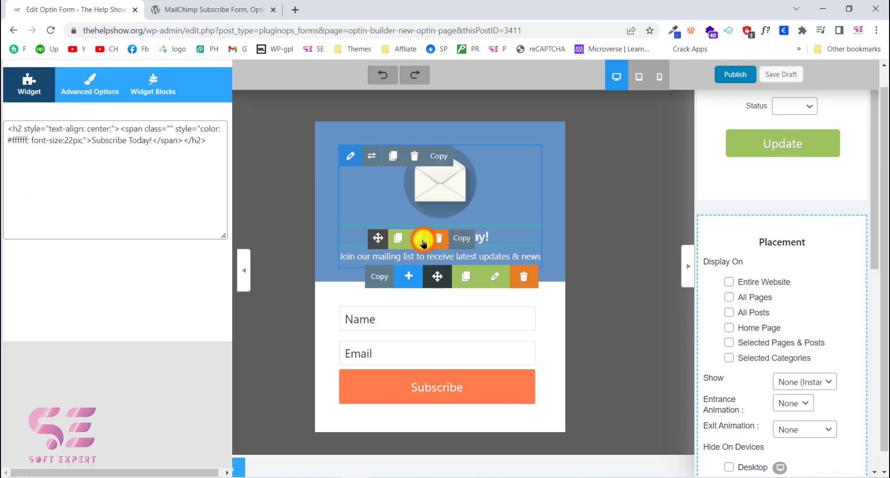
pyautogui.moveTo(10, 131); pyautogui.dragTo(218, 139)
pyautogui.click(190, 139)
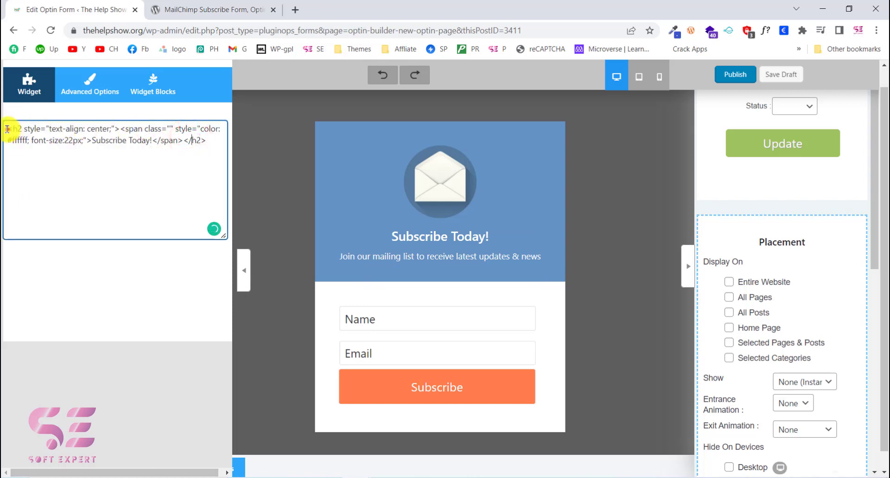
pyautogui.moveTo(9, 130); pyautogui.dragTo(149, 140)
pyautogui.click(105, 135)
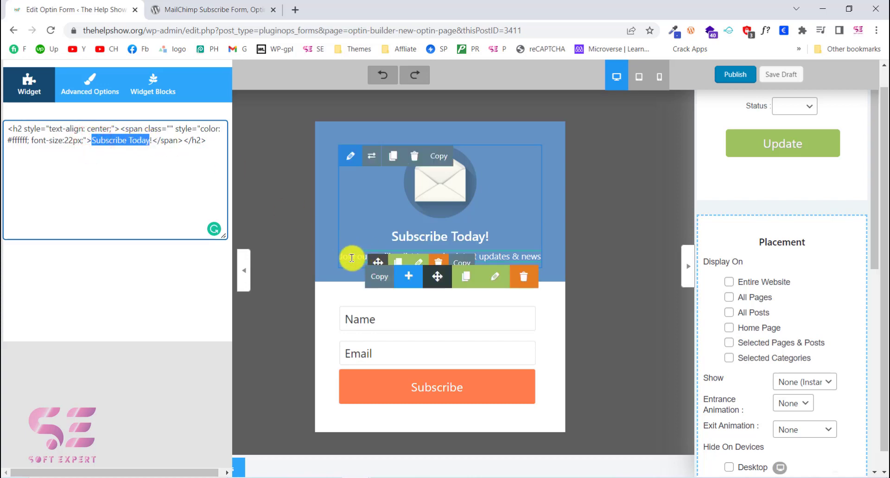
pyautogui.click(416, 262)
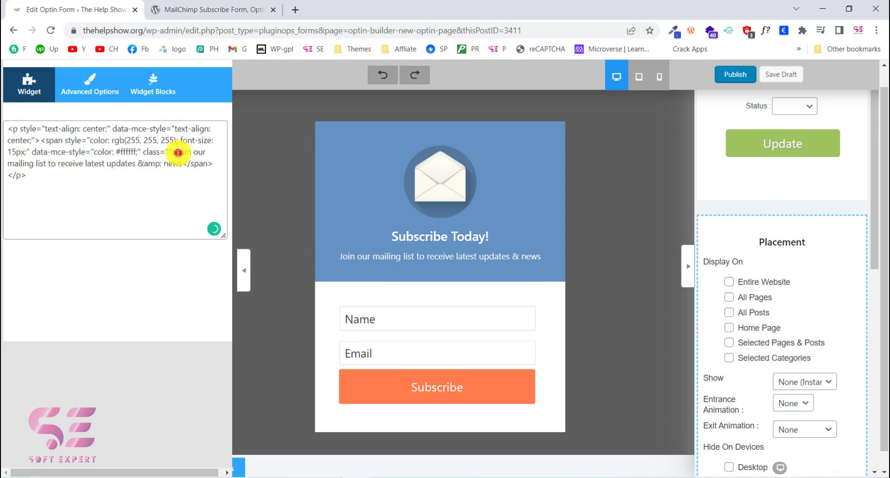
pyautogui.moveTo(177, 153); pyautogui.dragTo(184, 164)
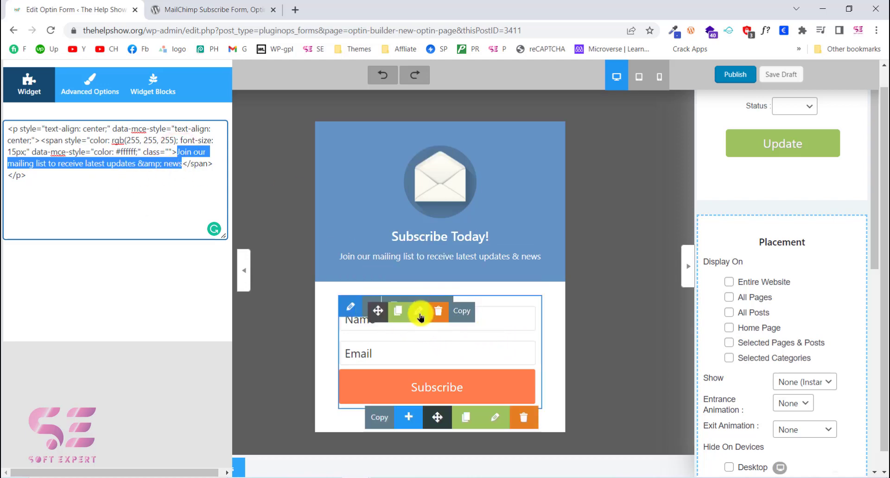
# Step: Open the form widget's Name field settings and set its Required option to Yes
pyautogui.click(416, 318)
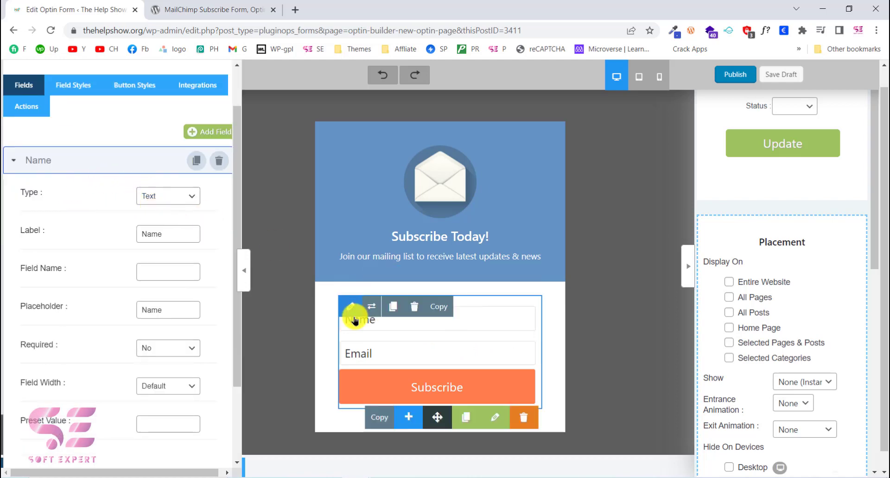
pyautogui.click(174, 197)
pyautogui.click(111, 193)
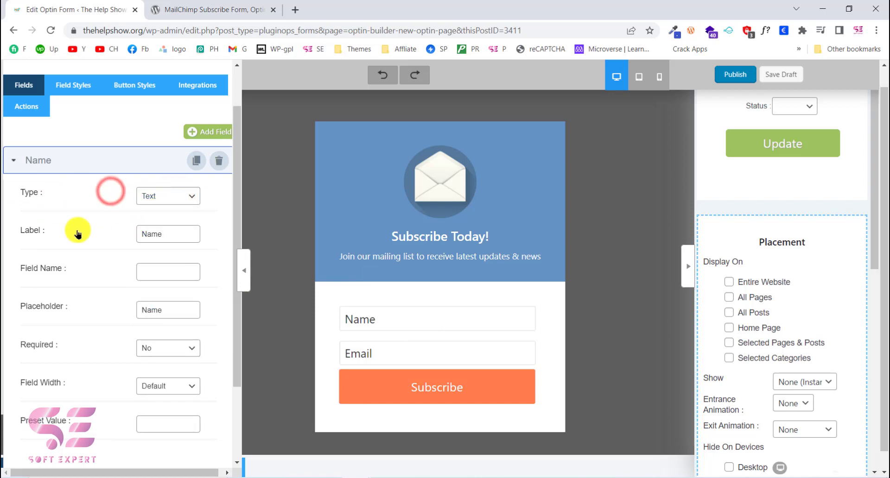
pyautogui.moveTo(167, 230); pyautogui.dragTo(142, 231)
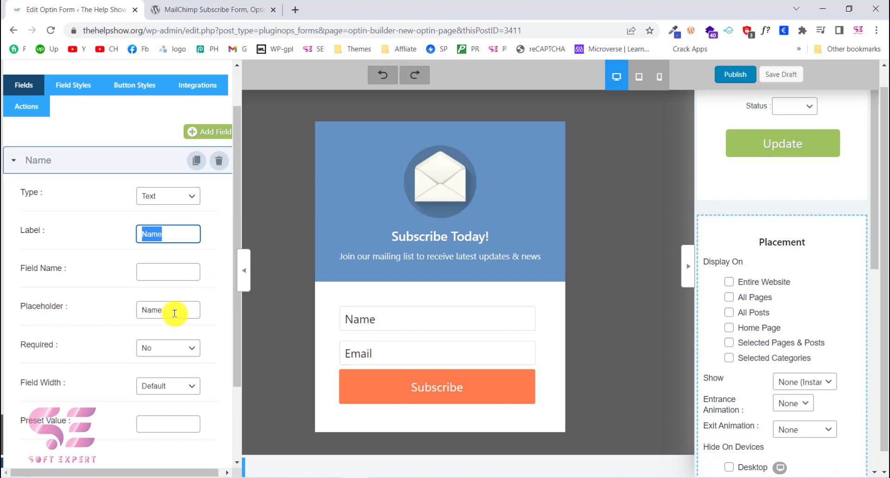
pyautogui.scroll(-2, 172, 302)
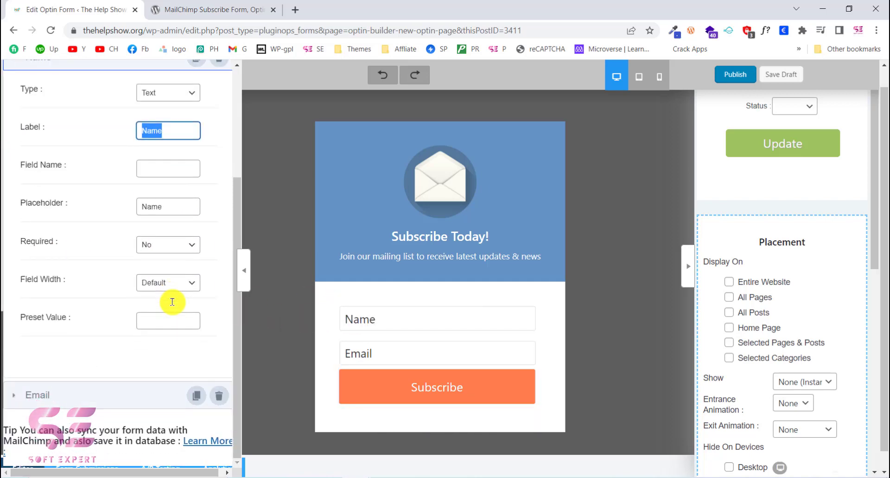
pyautogui.click(185, 244)
pyautogui.click(167, 261)
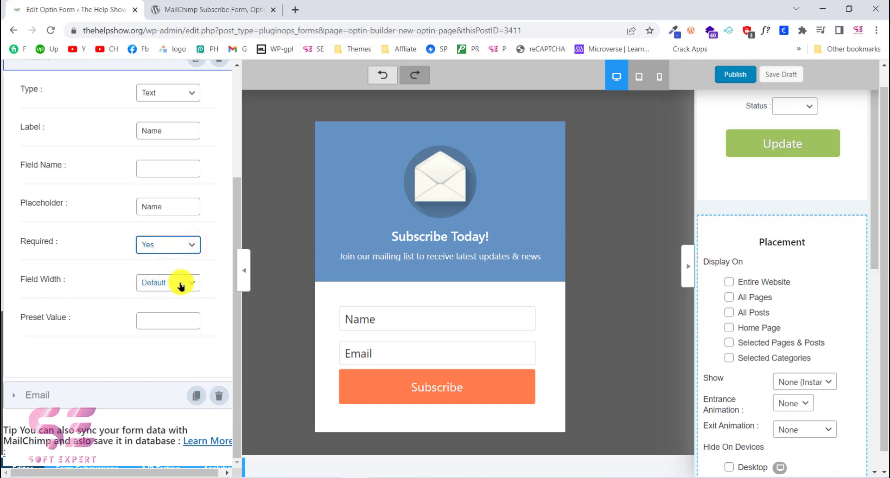
# Step: Examine the Email field's type, label, placeholder, required and width settings in the form widget
pyautogui.scroll(2, 135, 318)
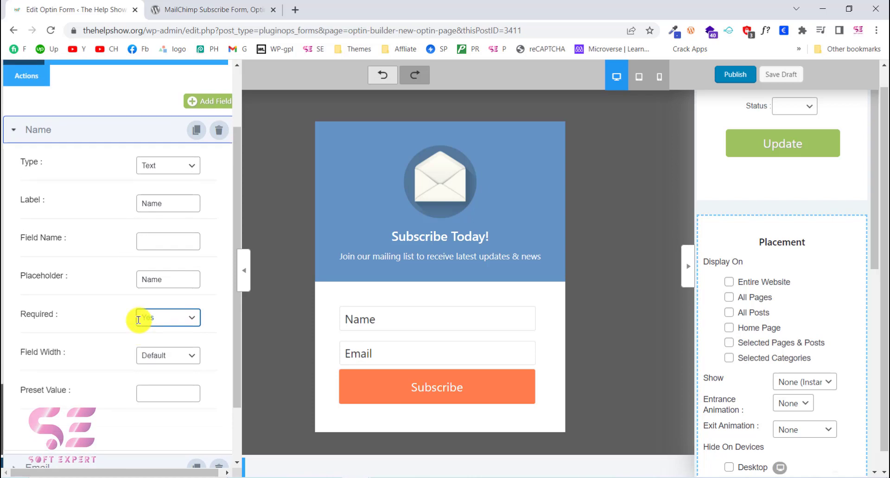
pyautogui.scroll(-2, 134, 318)
pyautogui.scroll(1, 135, 318)
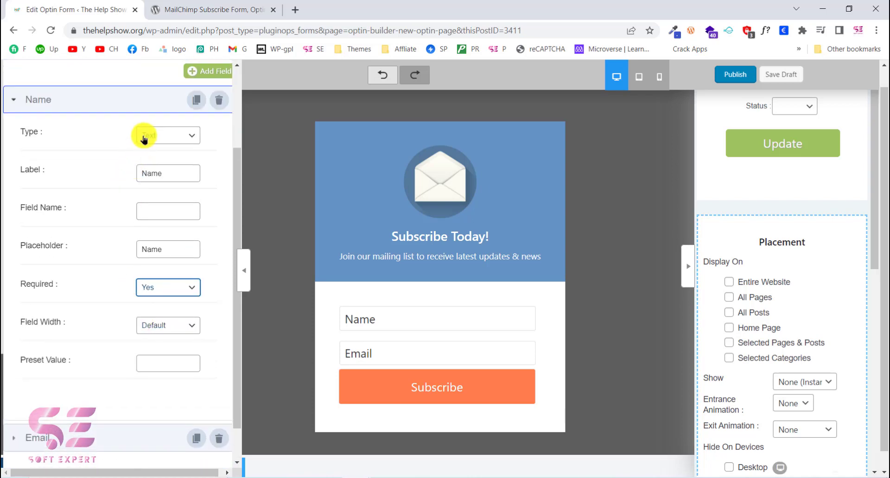
pyautogui.scroll(-1, 111, 206)
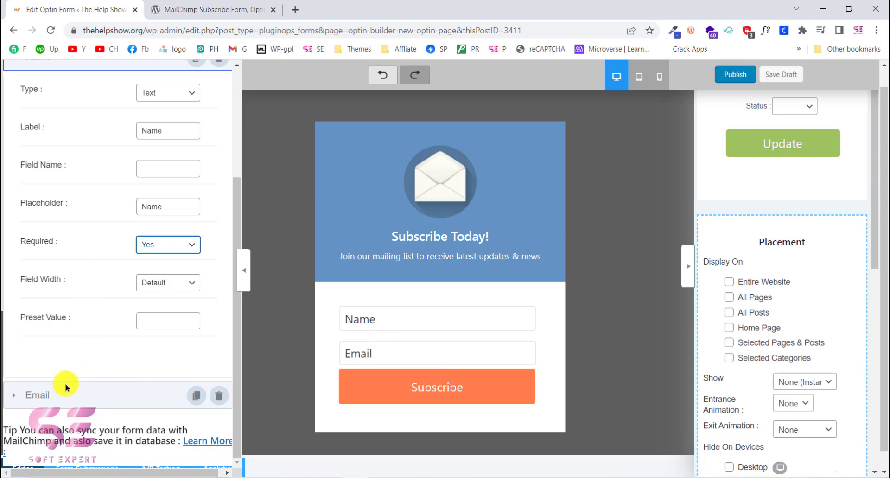
pyautogui.click(13, 394)
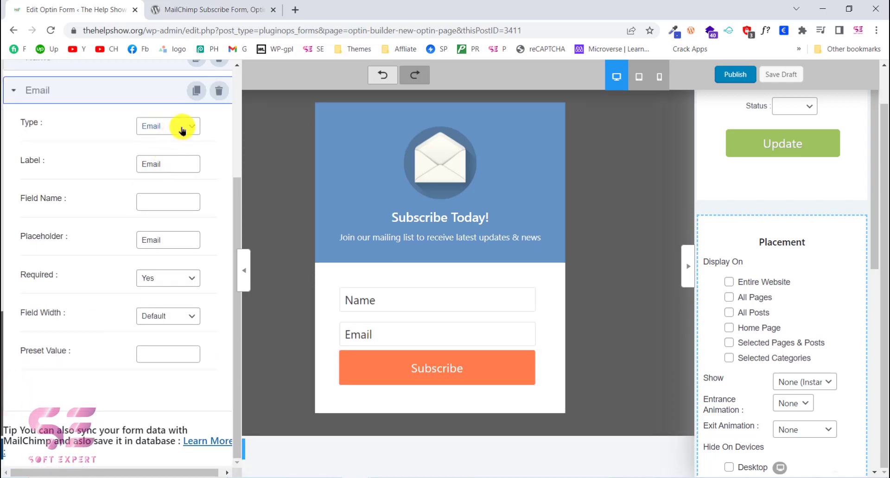
pyautogui.click(182, 129)
pyautogui.click(182, 128)
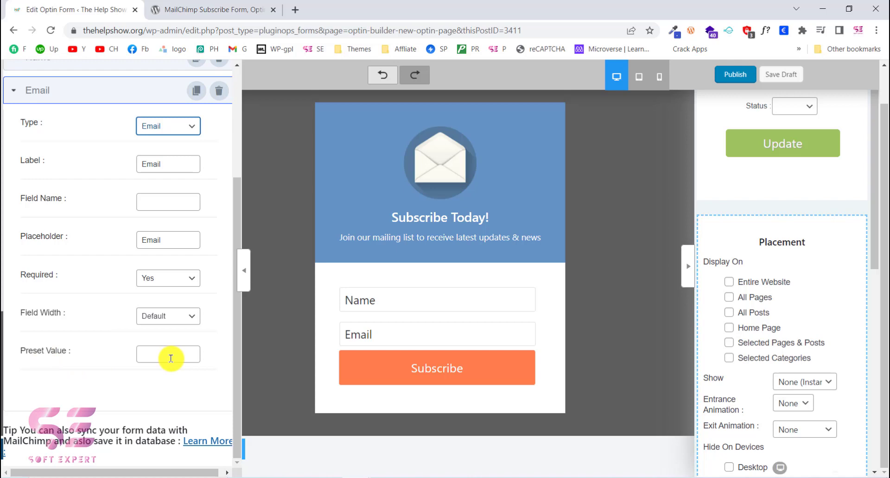
pyautogui.scroll(3, 171, 357)
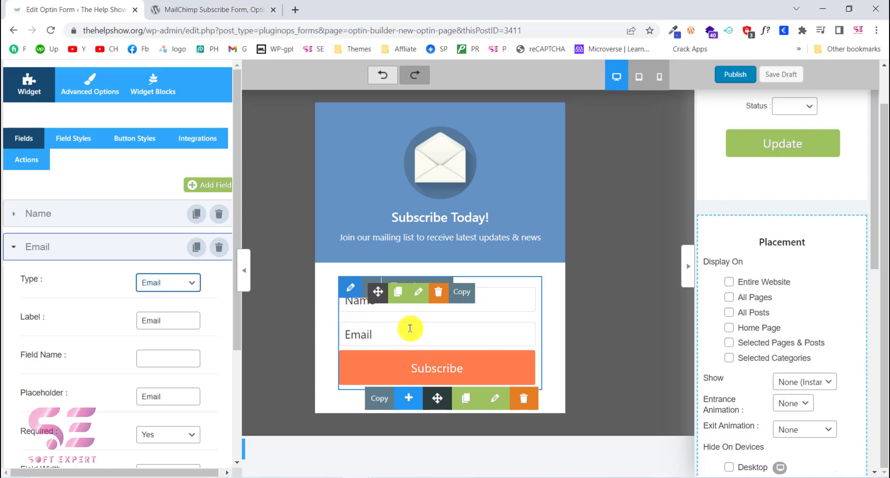
# Step: Examine the field size and the vertical and horizontal gap settings in the form's field styles
pyautogui.click(81, 141)
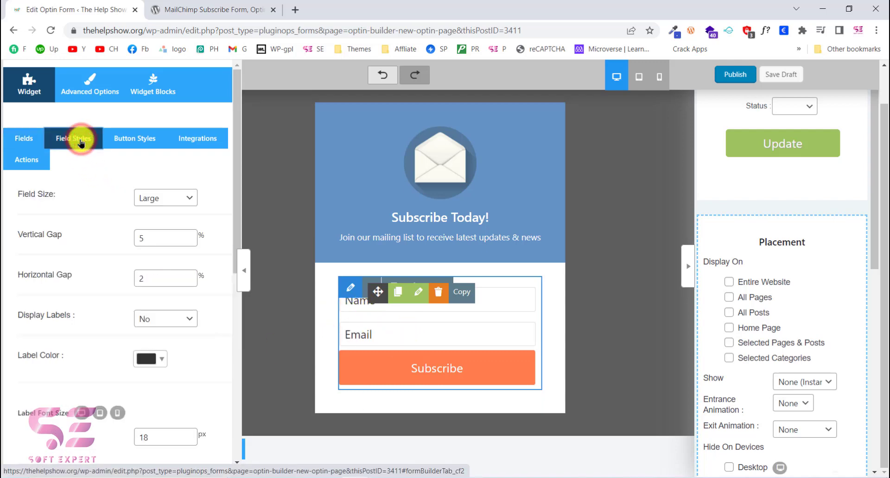
pyautogui.click(153, 198)
pyautogui.click(155, 198)
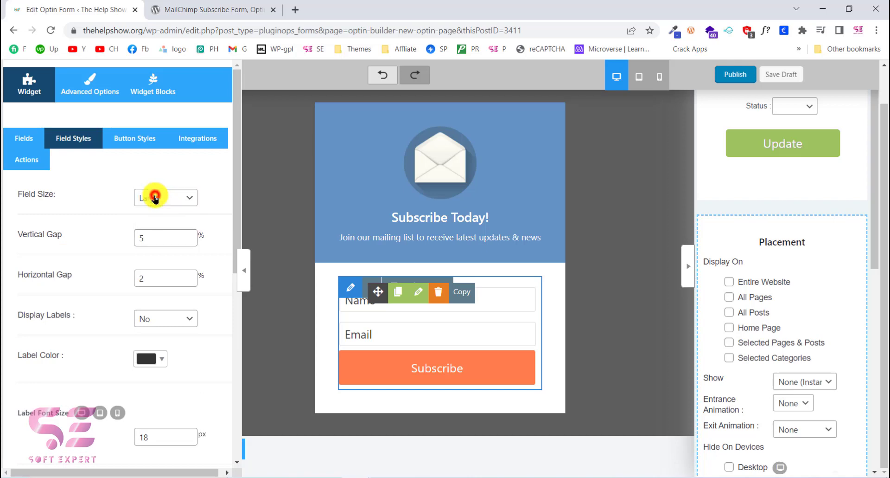
pyautogui.scroll(-1, 164, 264)
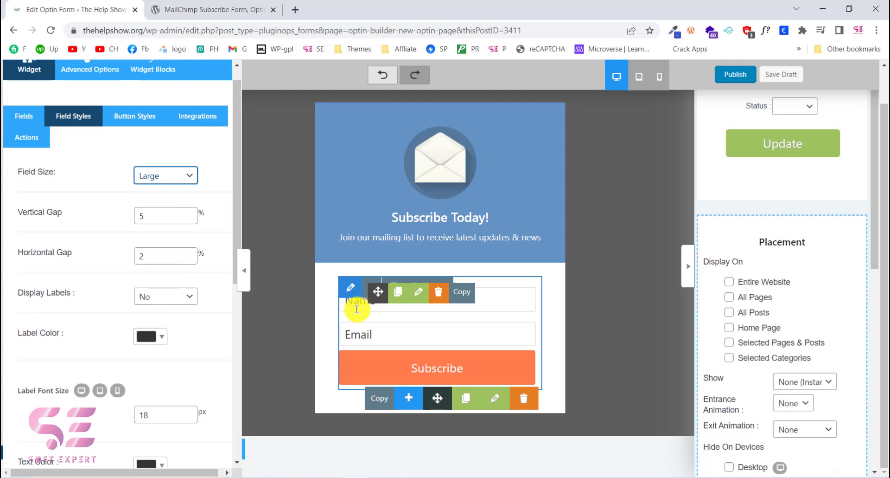
pyautogui.scroll(-3, 133, 302)
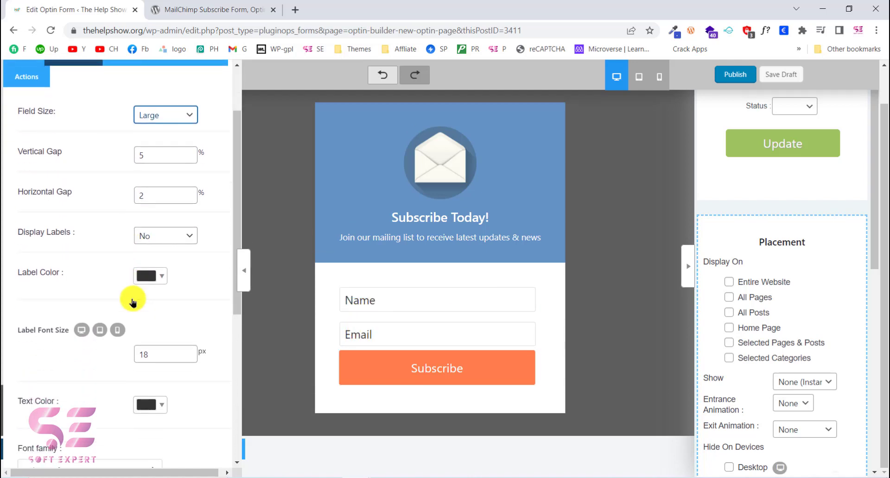
# Step: Try displaying labels above the form fields and hide them again
pyautogui.click(162, 240)
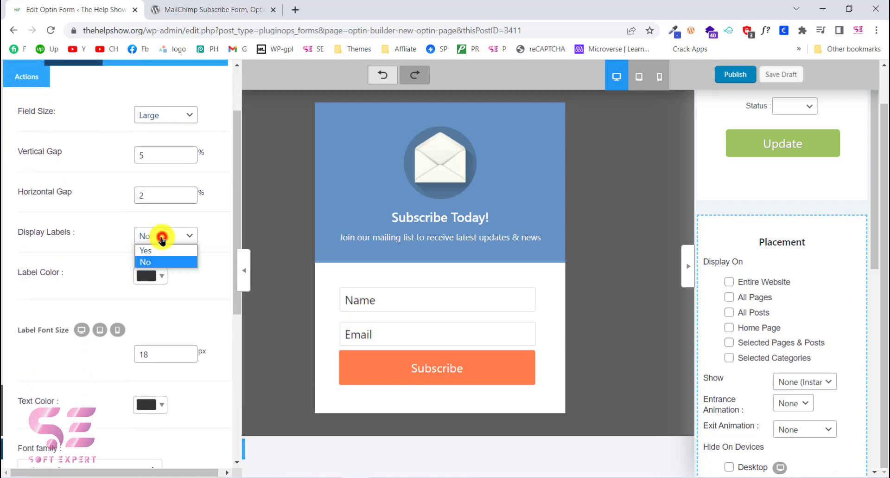
pyautogui.click(157, 250)
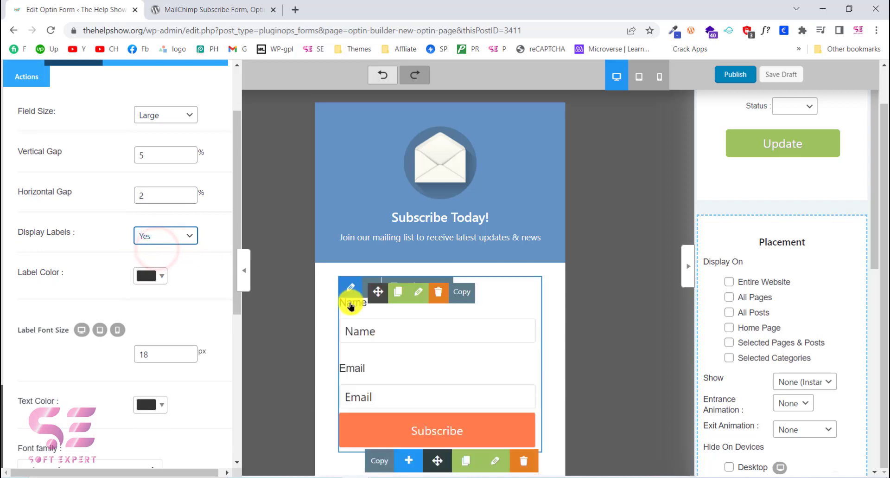
pyautogui.click(151, 239)
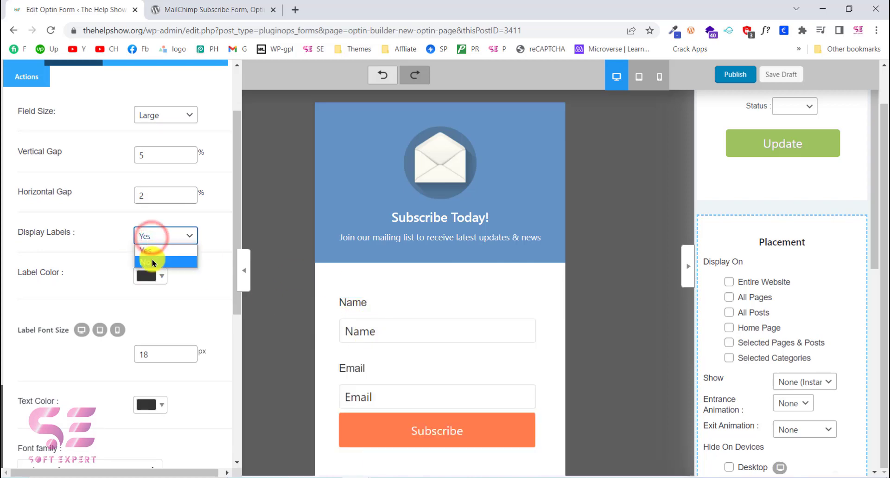
pyautogui.click(152, 262)
# Step: Examine the label color, label font size, font family, background, border and corner radius options of the form fields
pyautogui.scroll(-3, 171, 306)
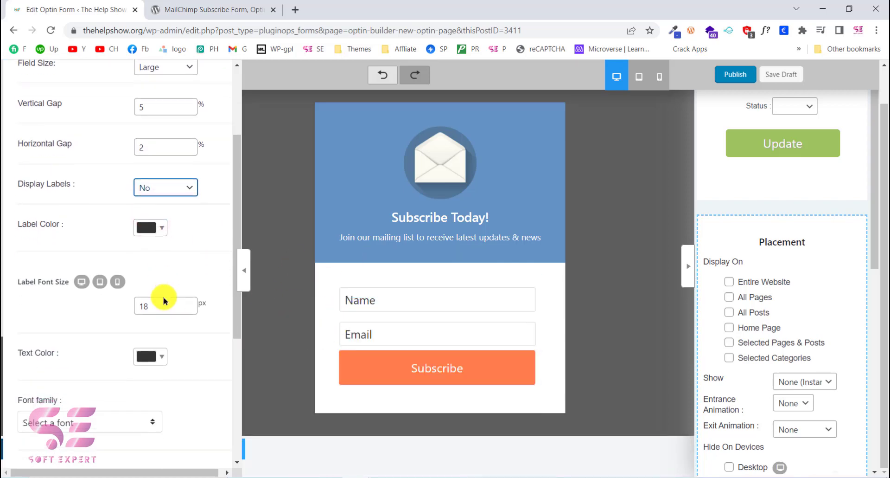
pyautogui.click(161, 213)
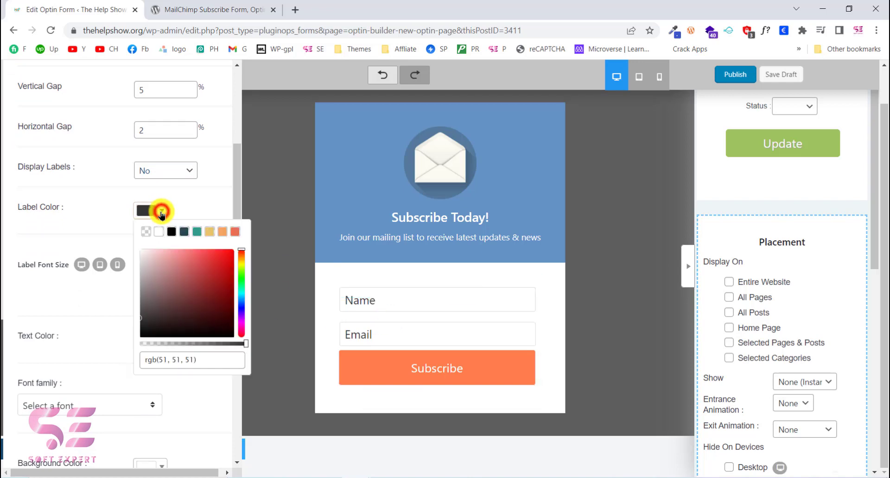
pyautogui.click(161, 212)
pyautogui.scroll(-2, 199, 229)
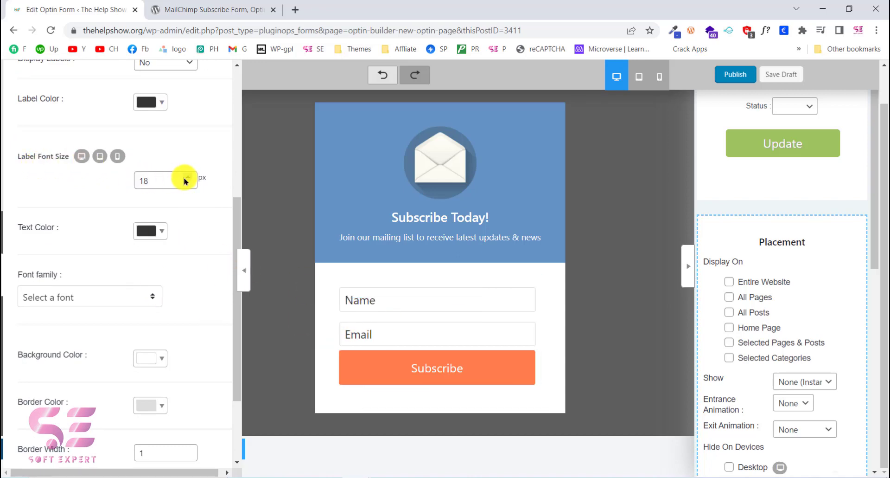
pyautogui.scroll(-1, 191, 239)
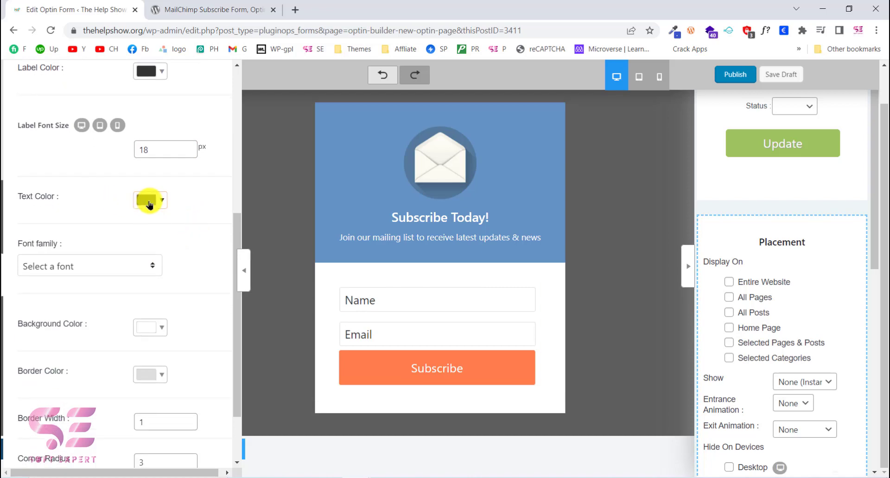
pyautogui.scroll(-3, 197, 291)
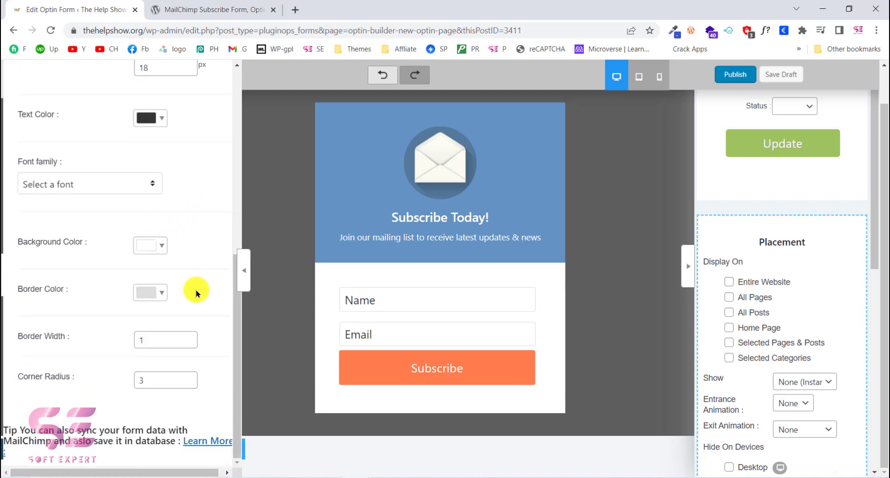
# Step: Set the form fields' text color to light gray, rgb(216, 216, 216), and their border color to a slightly darker gray
pyautogui.scroll(3, 196, 291)
pyautogui.click(148, 189)
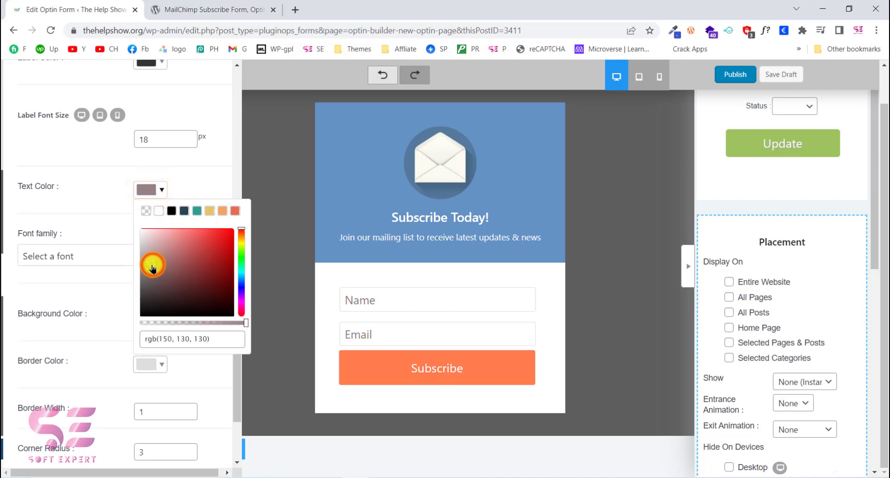
pyautogui.moveTo(146, 266); pyautogui.dragTo(141, 241)
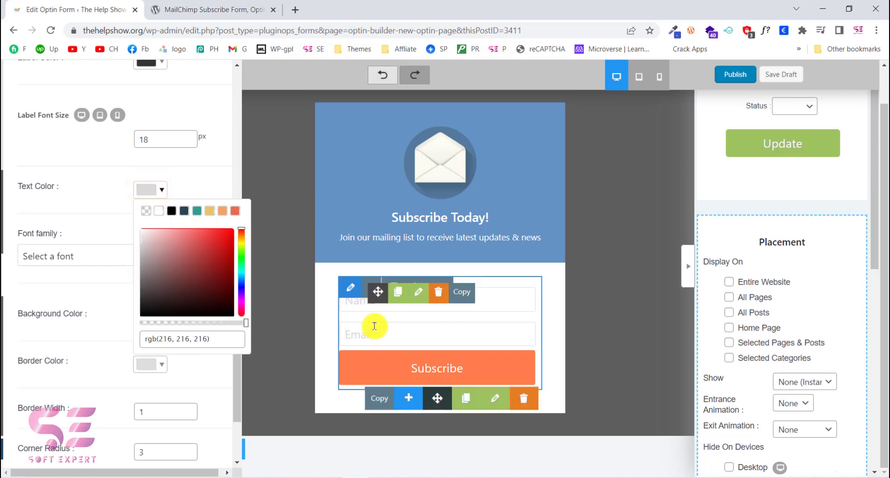
pyautogui.click(99, 205)
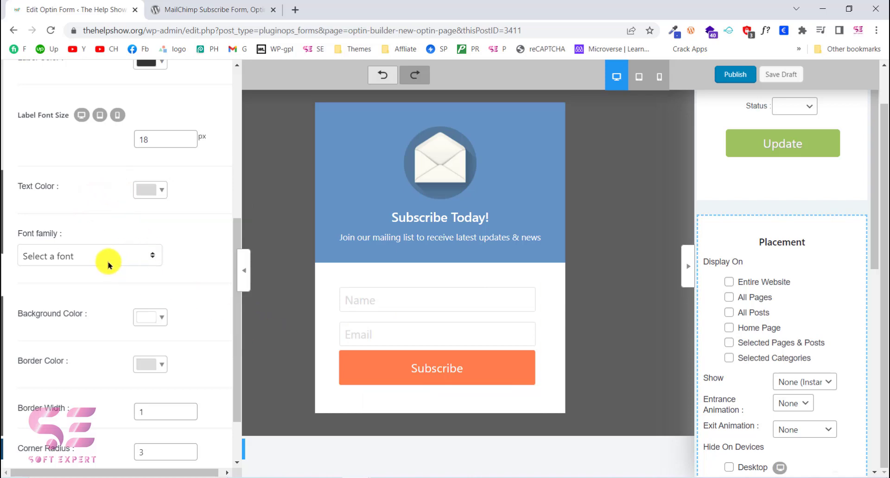
pyautogui.scroll(-2, 142, 346)
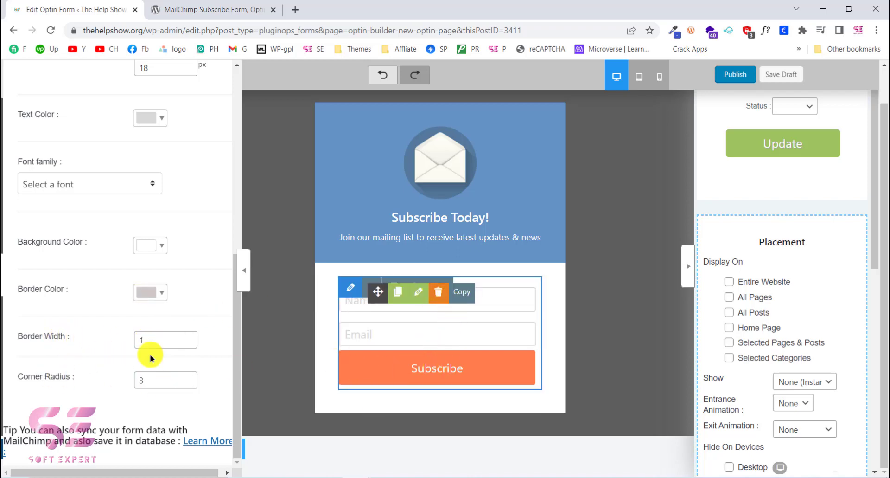
# Step: Change the submit button's text to "Subscribe Now!" in the form's button styles
pyautogui.scroll(8, 149, 354)
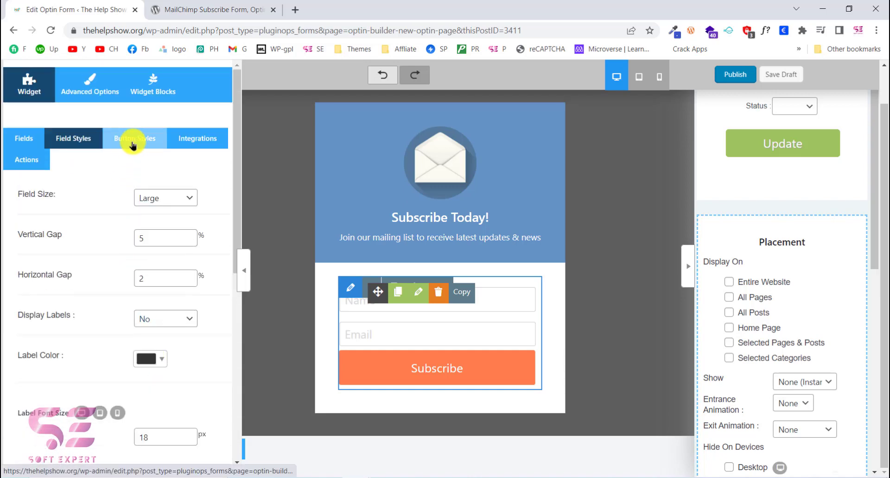
pyautogui.click(136, 140)
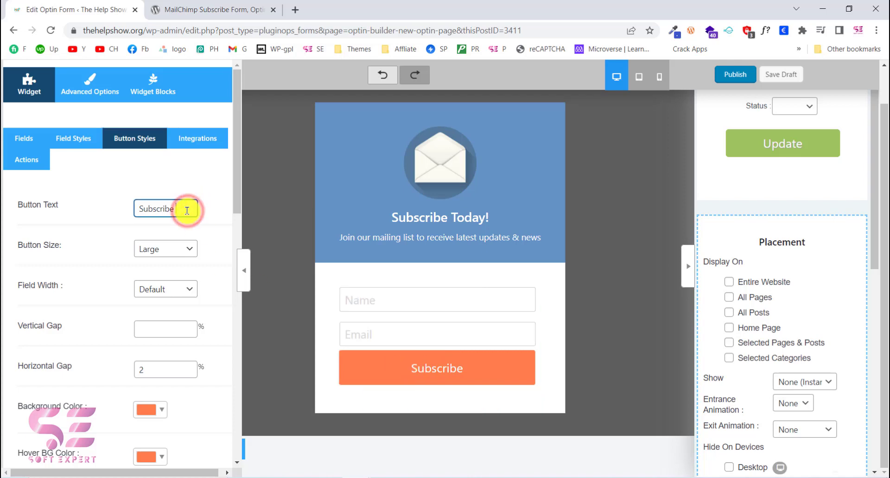
pyautogui.write('Now')
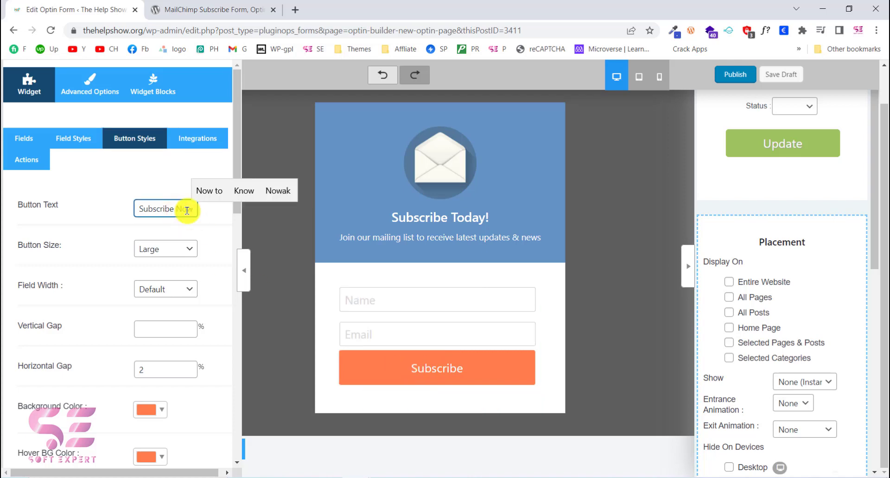
pyautogui.write('!')
# Step: Try the Medium size for the submit button and set its size to Small
pyautogui.scroll(-2, 99, 173)
pyautogui.click(149, 175)
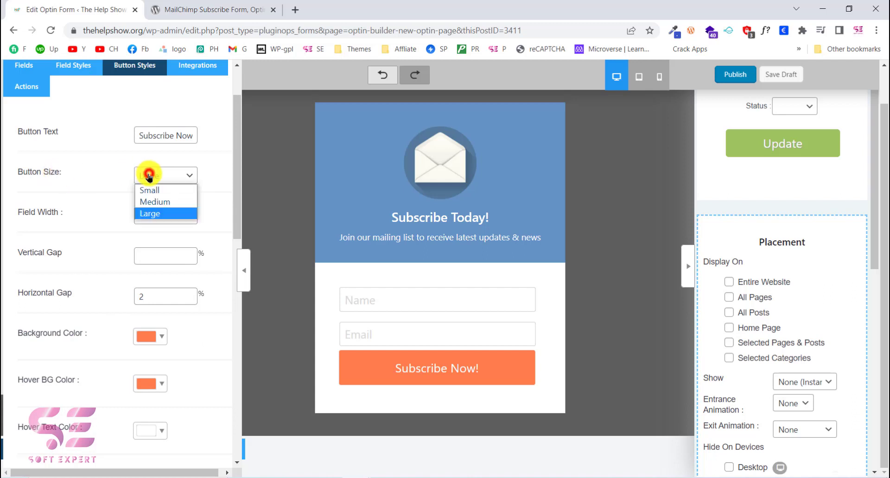
pyautogui.click(156, 201)
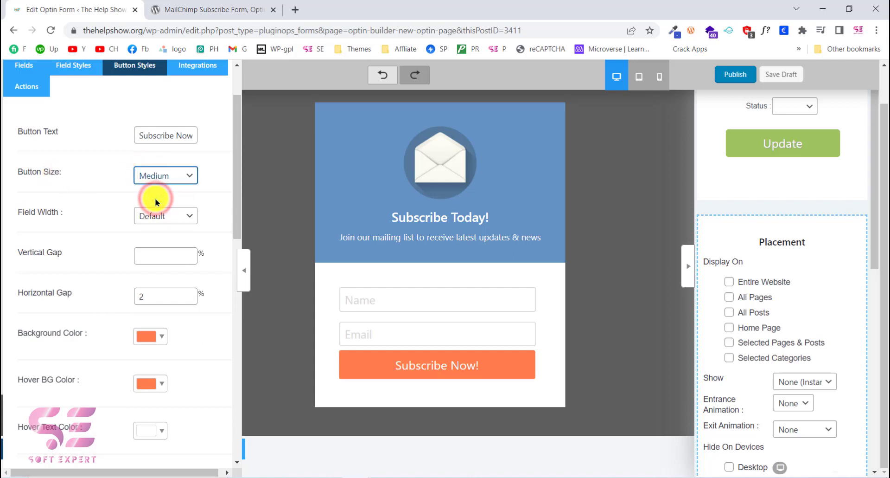
pyautogui.click(163, 182)
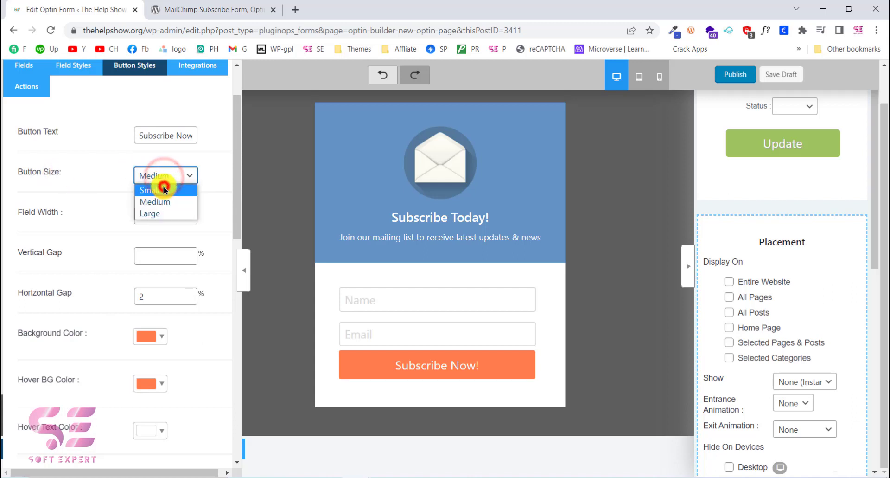
pyautogui.click(164, 190)
# Step: Open the submit button's Vertical Gap value for editing
pyautogui.click(152, 255)
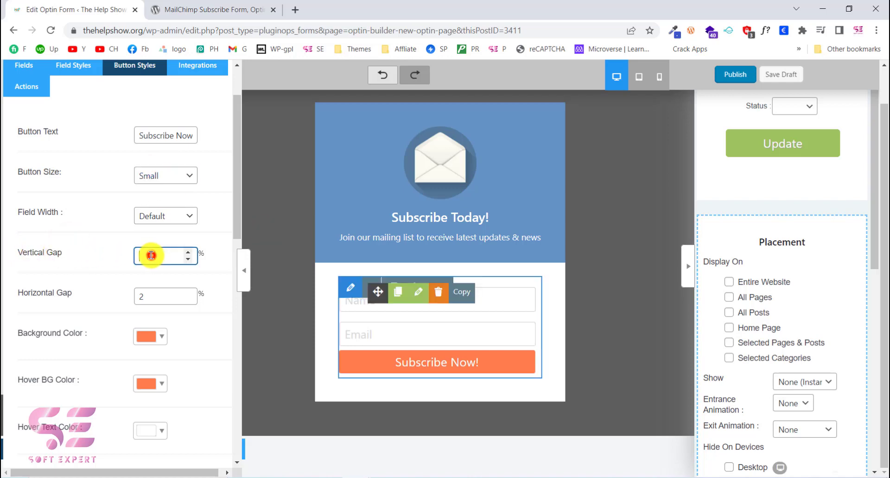